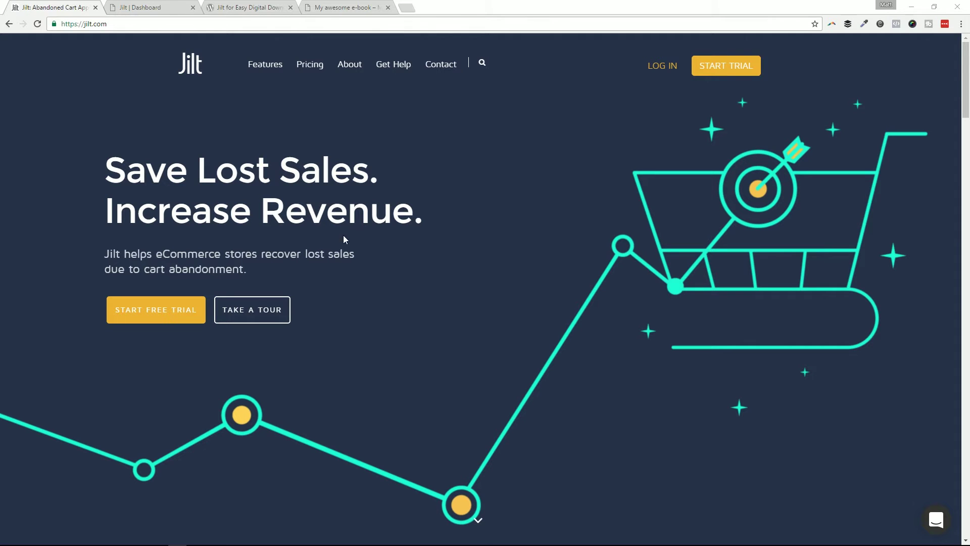
Step: Scroll through the Jilt homepage's features and pricing sections, then back to the top
scroll(394, 282, "down", 8)
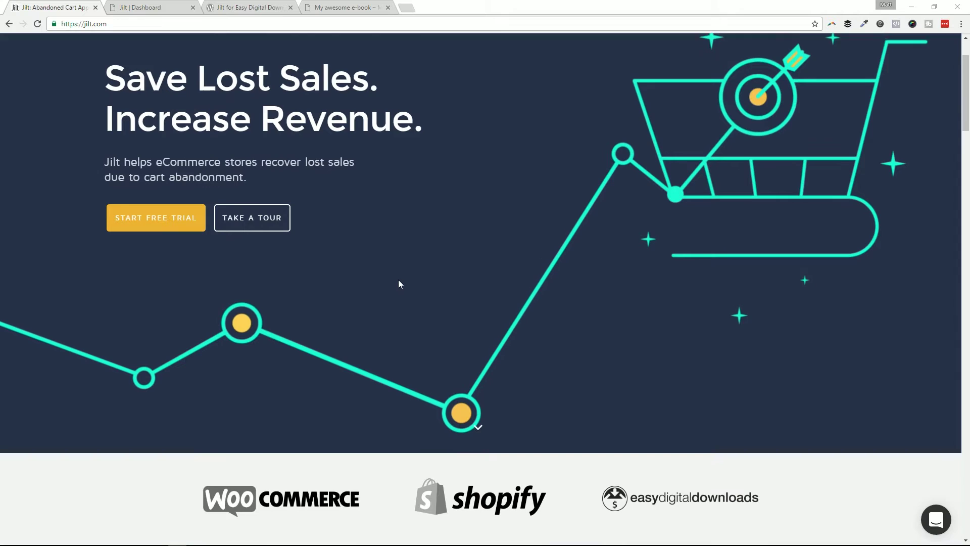
scroll(407, 274, "down", 10)
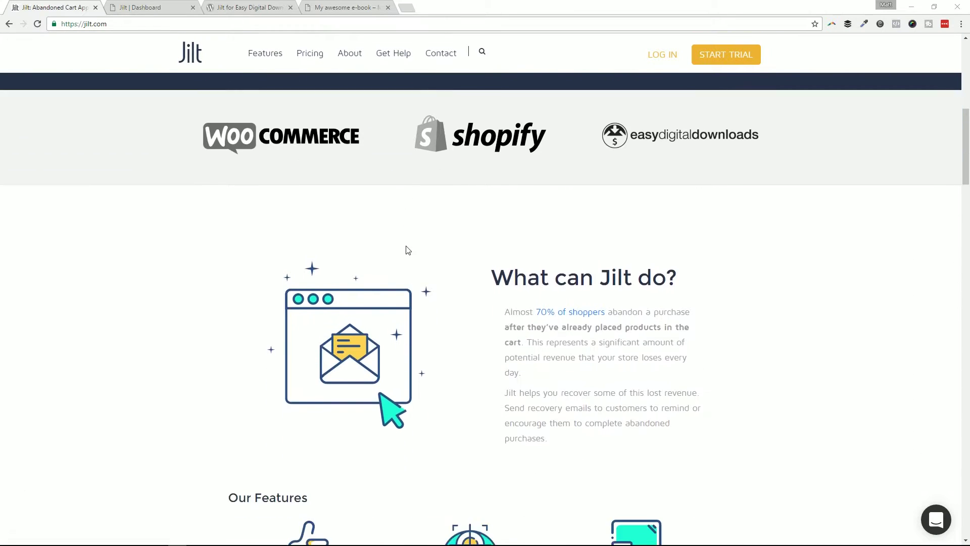
scroll(410, 243, "down", 3)
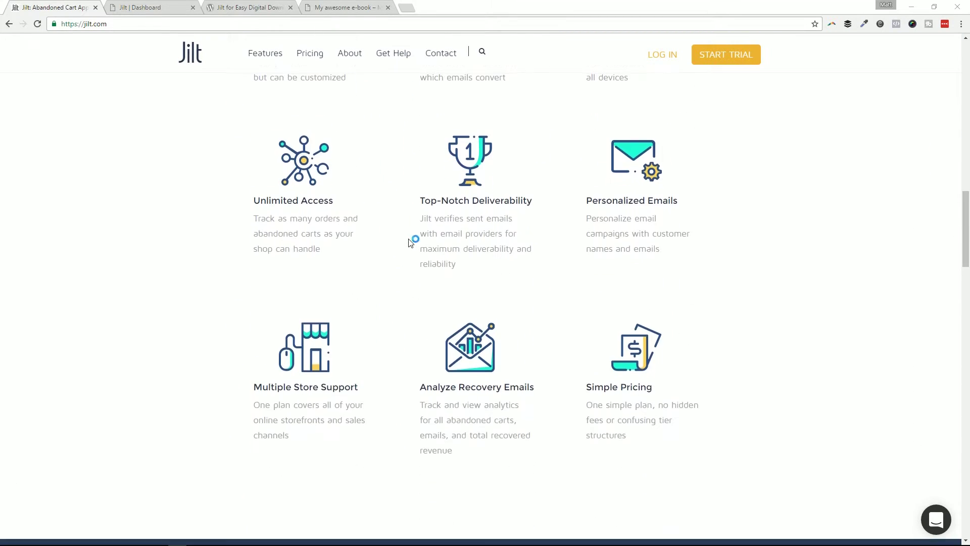
scroll(408, 245, "down", 4)
scroll(406, 245, "down", 6)
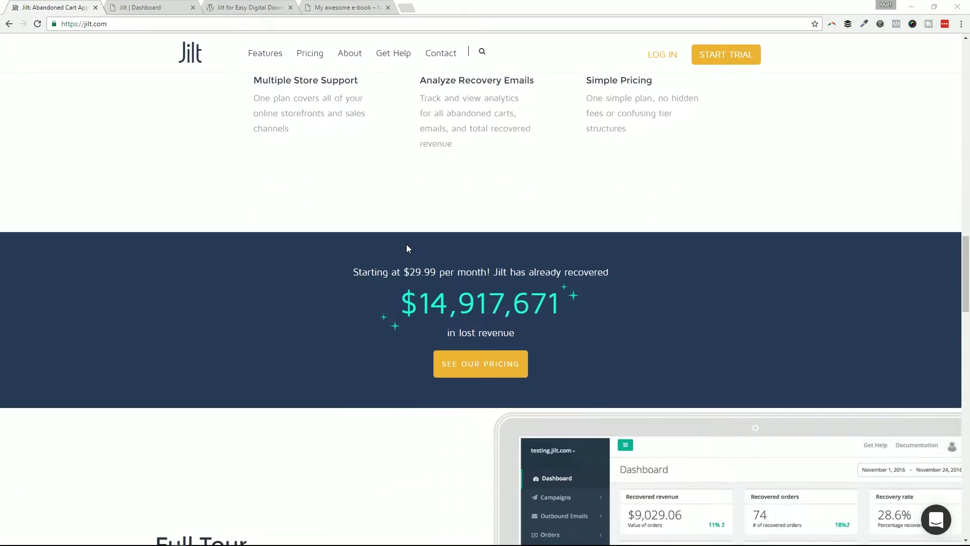
left_click_drag(958, 298, 960, 117)
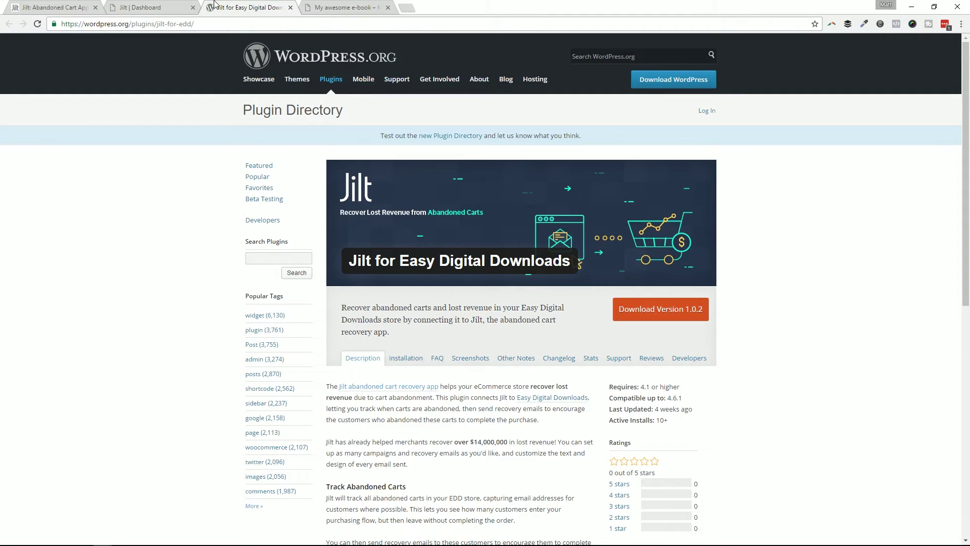
Step: Switch to the 'My awesome e-book' tab and scroll through the product page
left_click(342, 6)
scroll(353, 196, "down", 1)
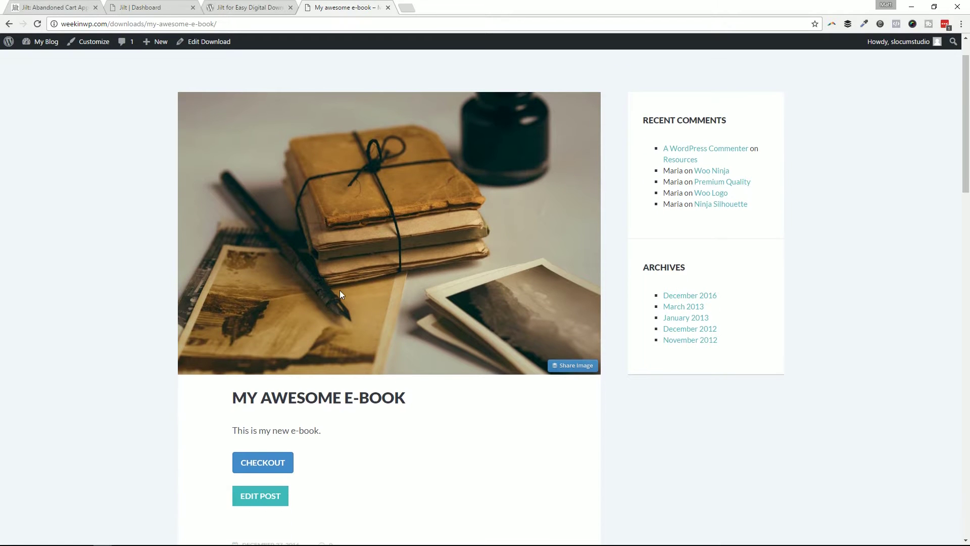
scroll(297, 302, "up", 1)
scroll(297, 328, "down", 3)
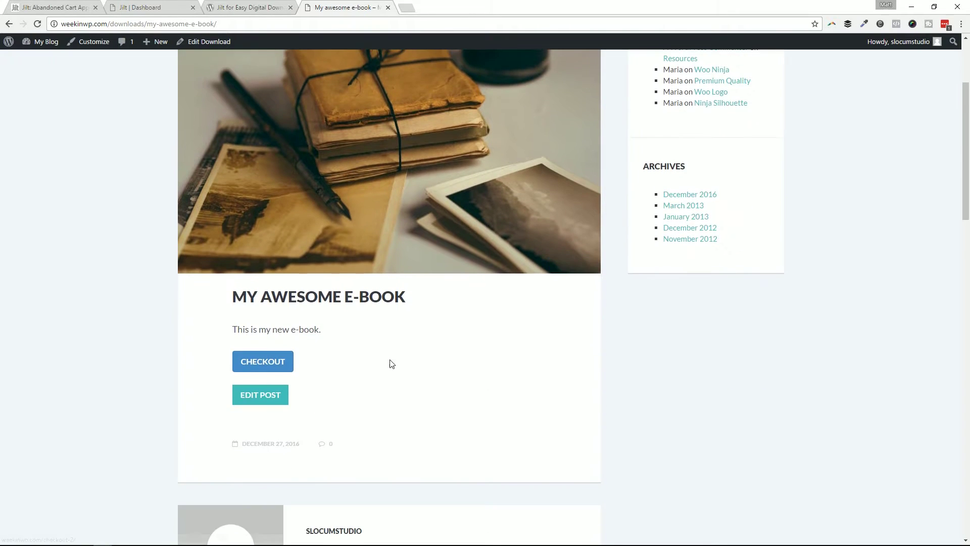
scroll(404, 343, "up", 3)
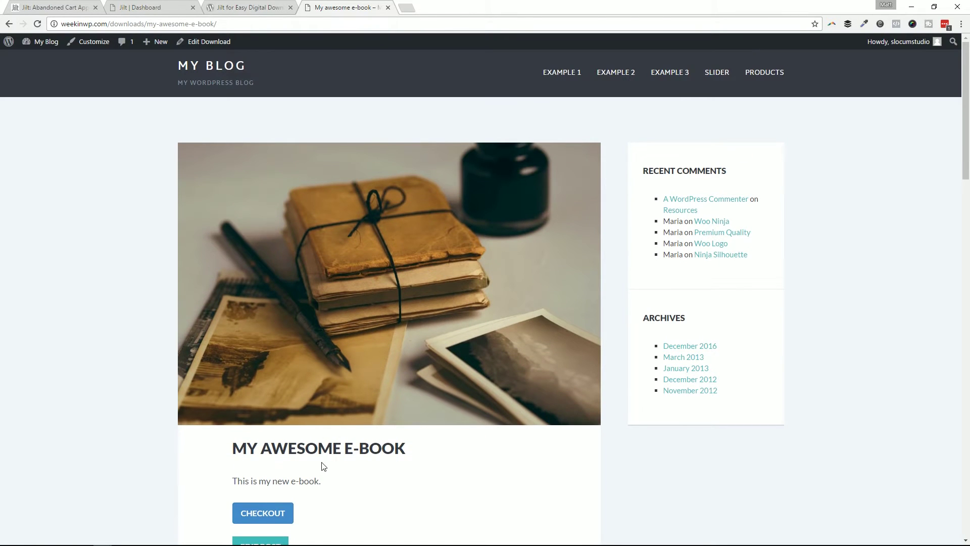
scroll(346, 447, "down", 1)
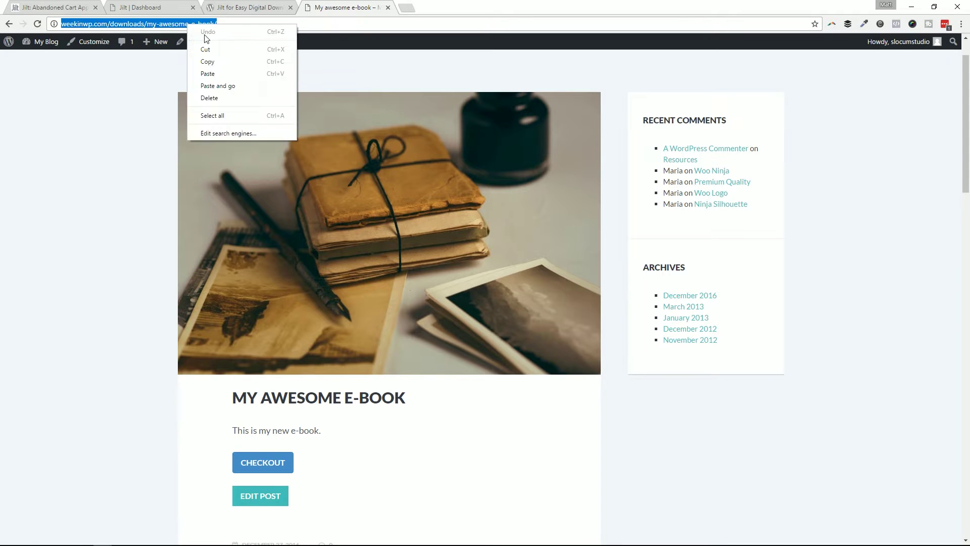
Step: Copy the e-book page URL and load it in a new incognito window showing '$97.00 – Purchase'
left_click(225, 63)
key("ctrl+shift+n")
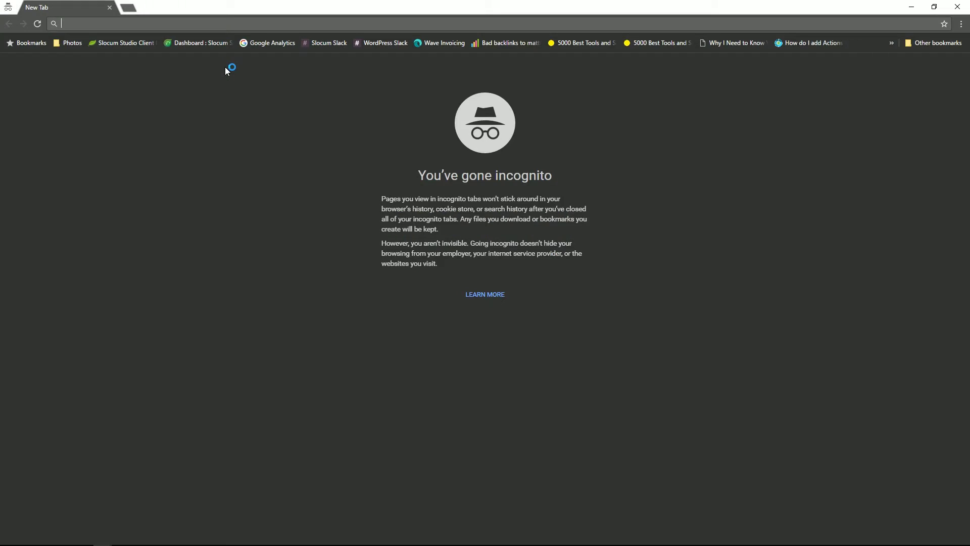
key("ctrl+v")
key("Return")
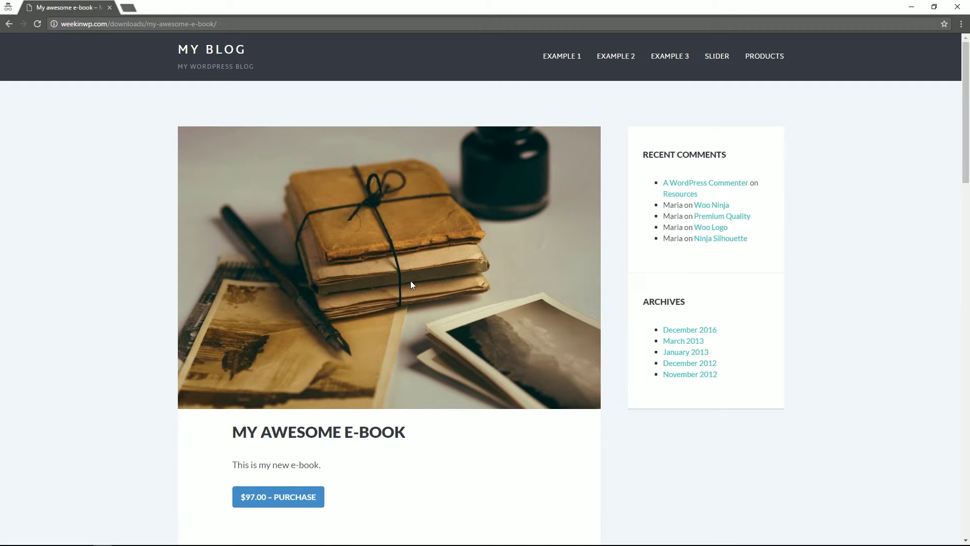
scroll(255, 283, "down", 2)
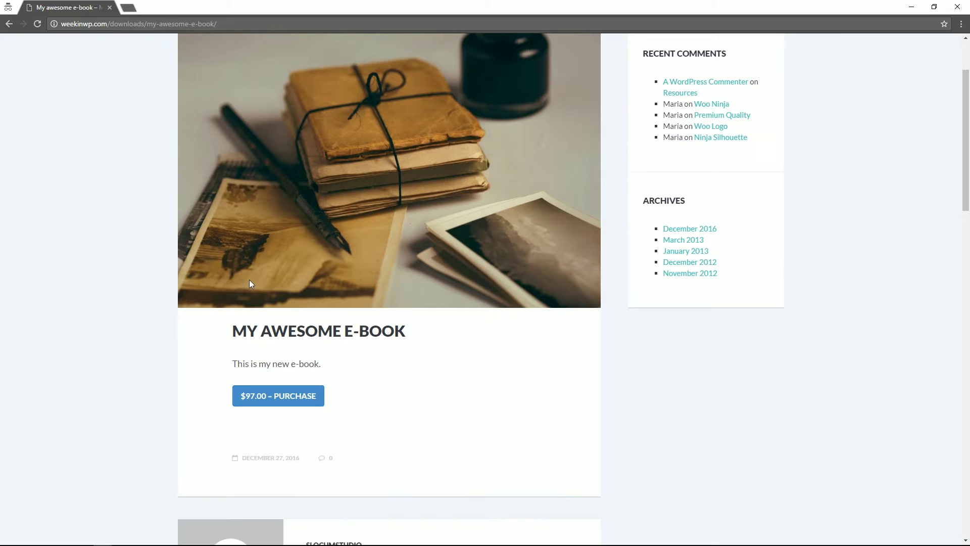
scroll(416, 357, "down", 1)
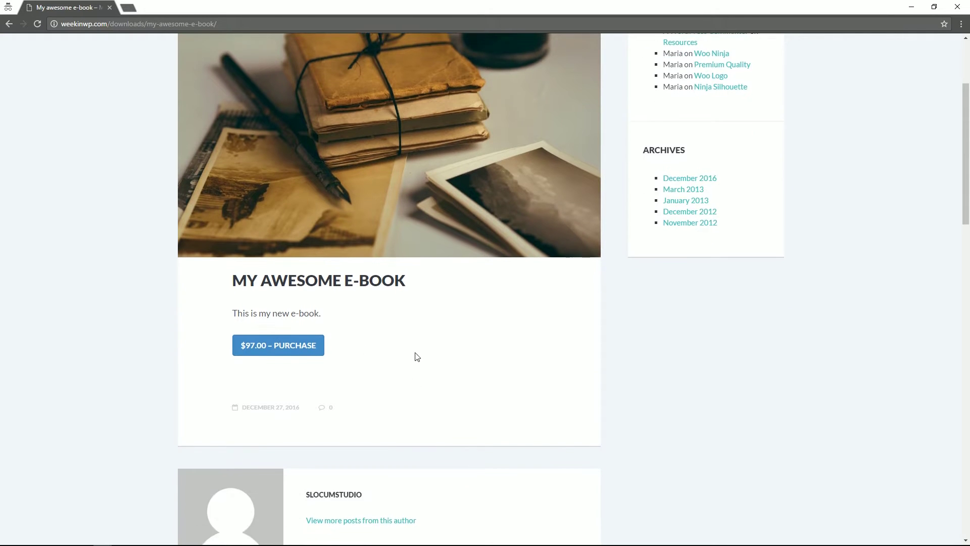
scroll(315, 377, "up", 3)
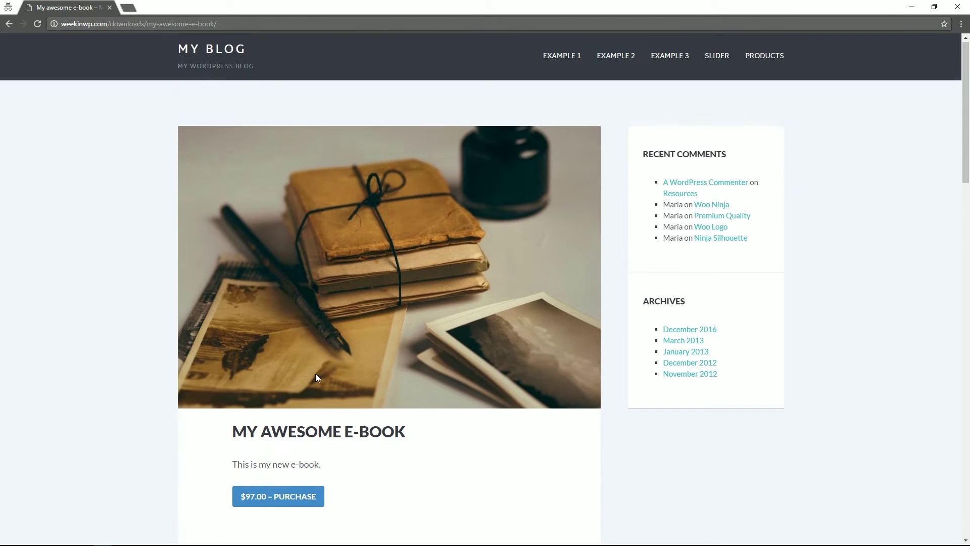
Step: Add My Awesome E-Book to the cart for $97.00 and proceed to checkout
left_click(293, 502)
scroll(344, 433, "down", 2)
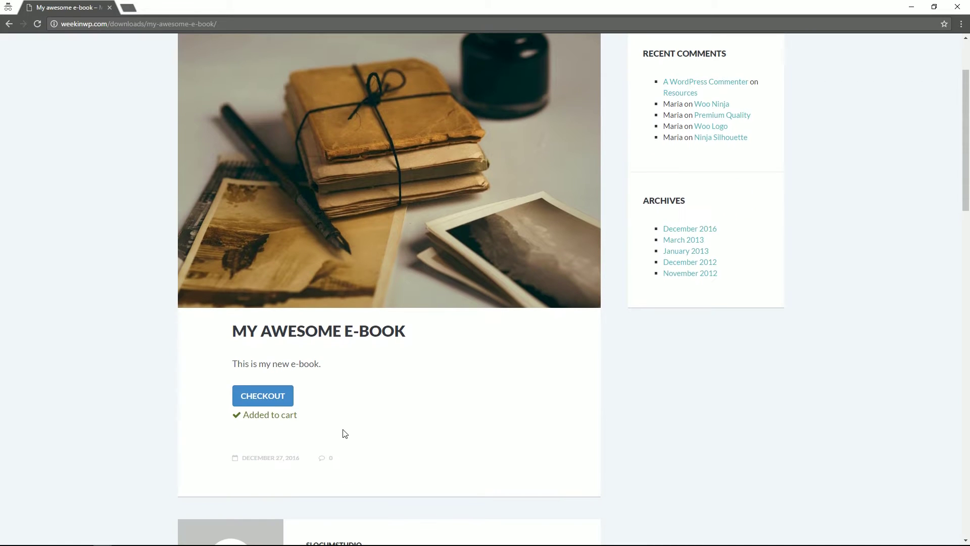
left_click(272, 401)
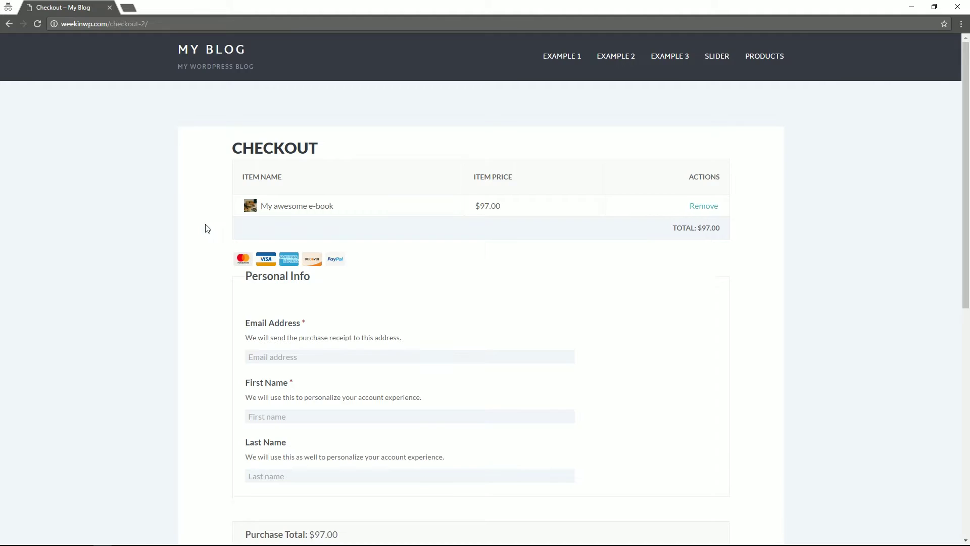
Step: Enter the shopper's e-mail address, first name and last name in the Personal Info form
scroll(205, 225, "down", 1)
left_click(281, 306)
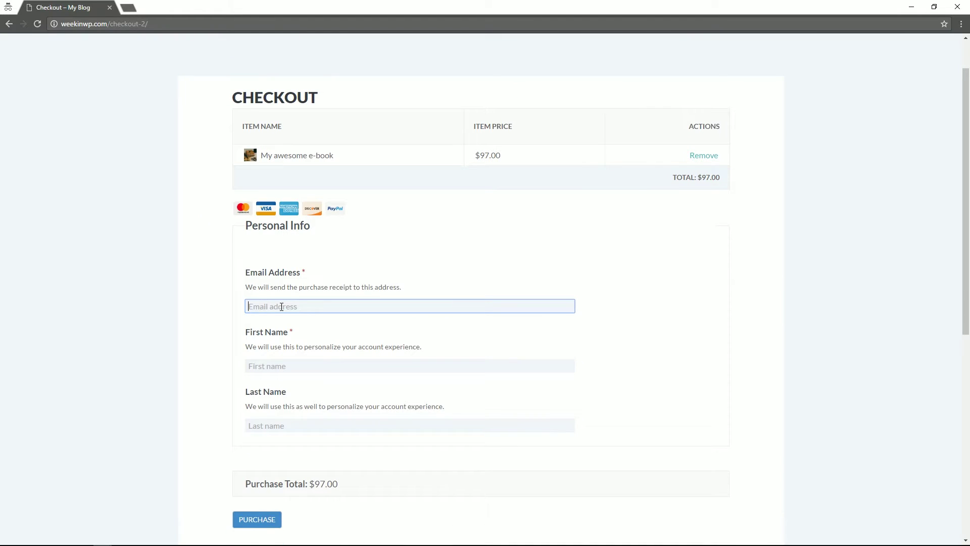
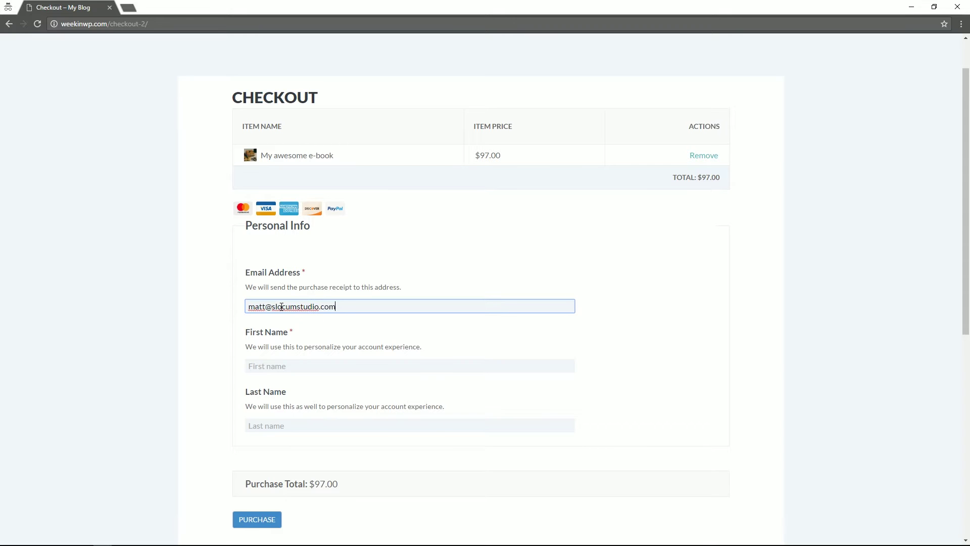
left_click(271, 362)
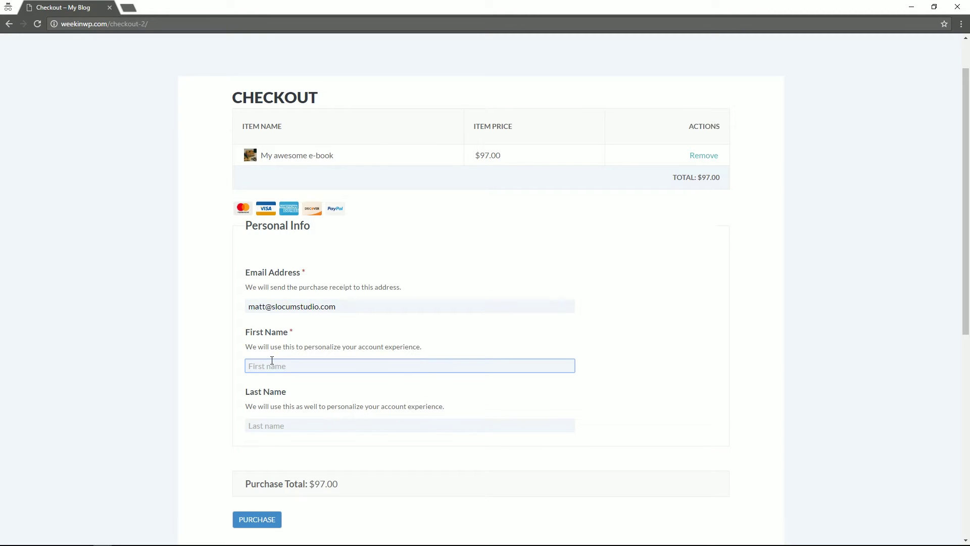
key("Tab")
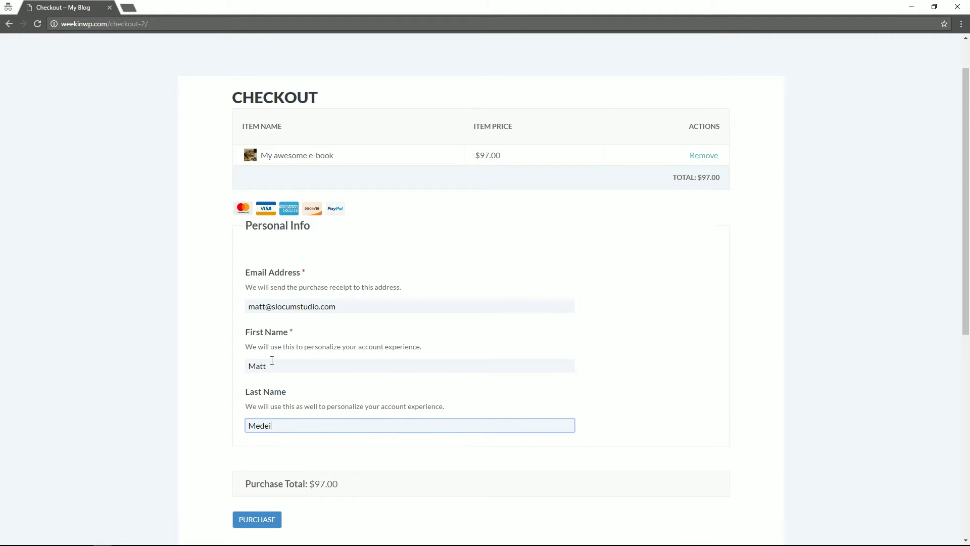
scroll(276, 357, "down", 1)
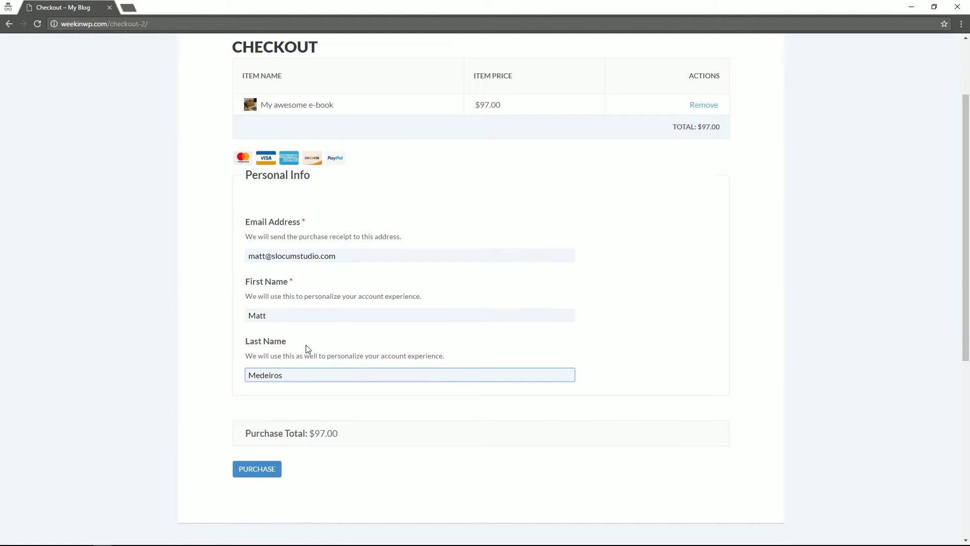
scroll(415, 347, "down", 2)
left_click(403, 355)
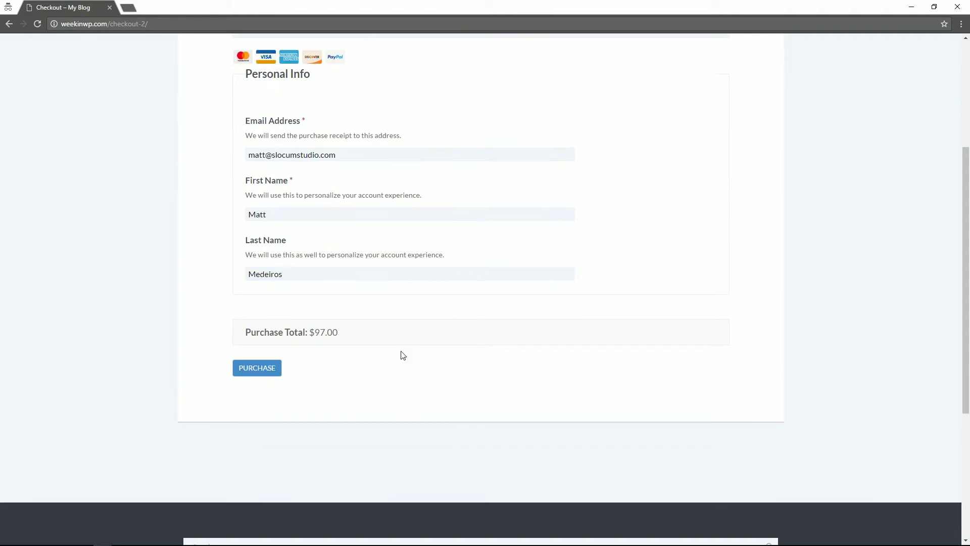
scroll(446, 350, "up", 4)
scroll(423, 329, "down", 3)
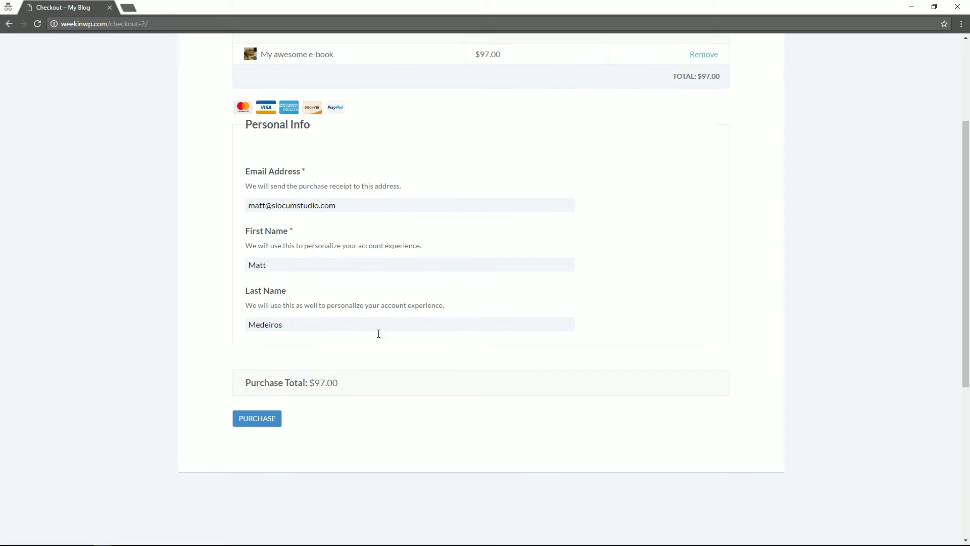
Step: Submit the $97.00 e-book order with the Purchase button
left_click(266, 425)
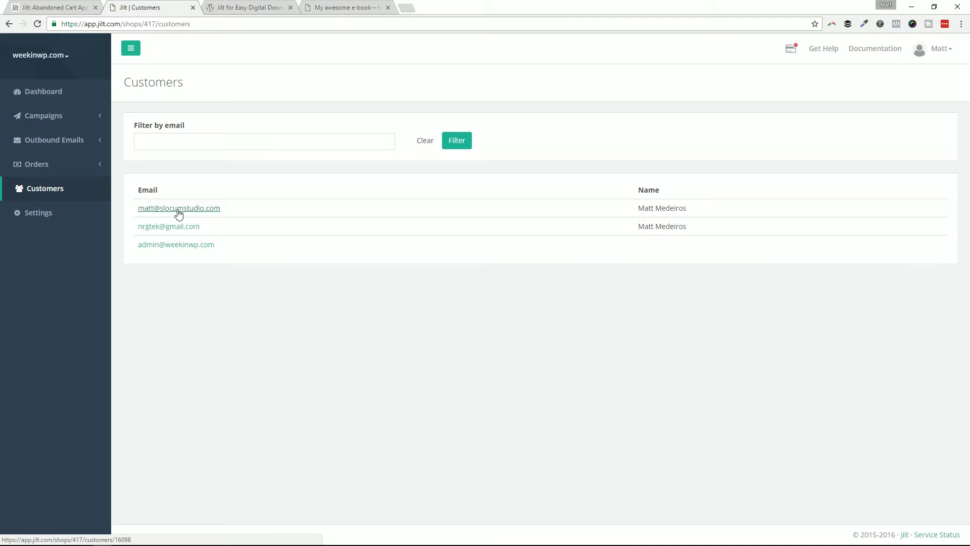
Step: Open the Campaigns list showing 'Another campaign' and 'Please come back'
left_click(34, 117)
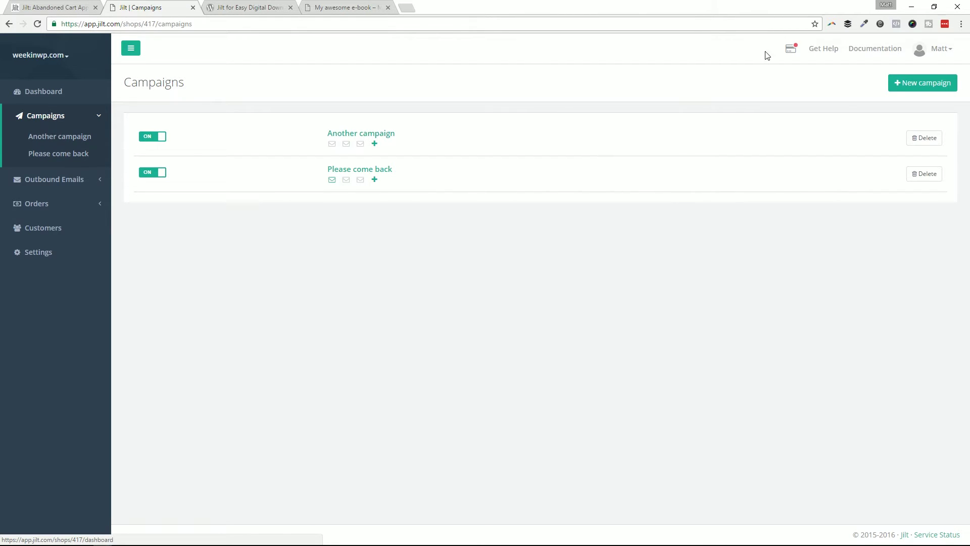
Step: Create a new campaign named 'Campaign 3'
left_click(905, 88)
left_click(281, 144)
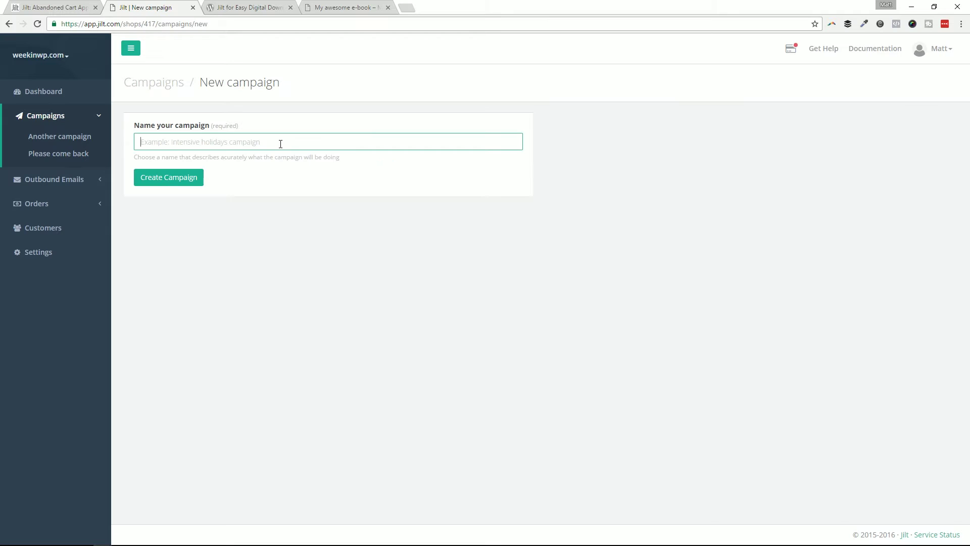
type("Campaign 3")
left_click(172, 182)
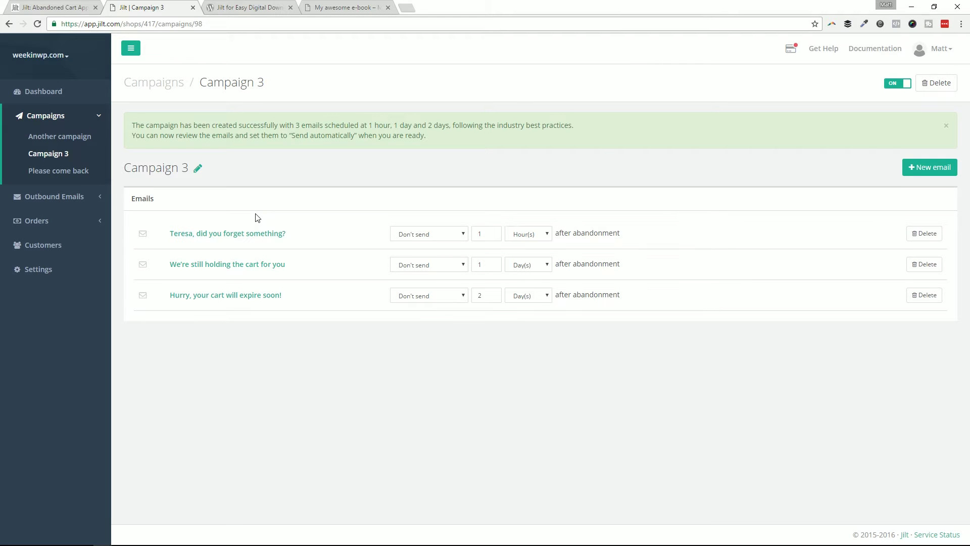
left_click(283, 236)
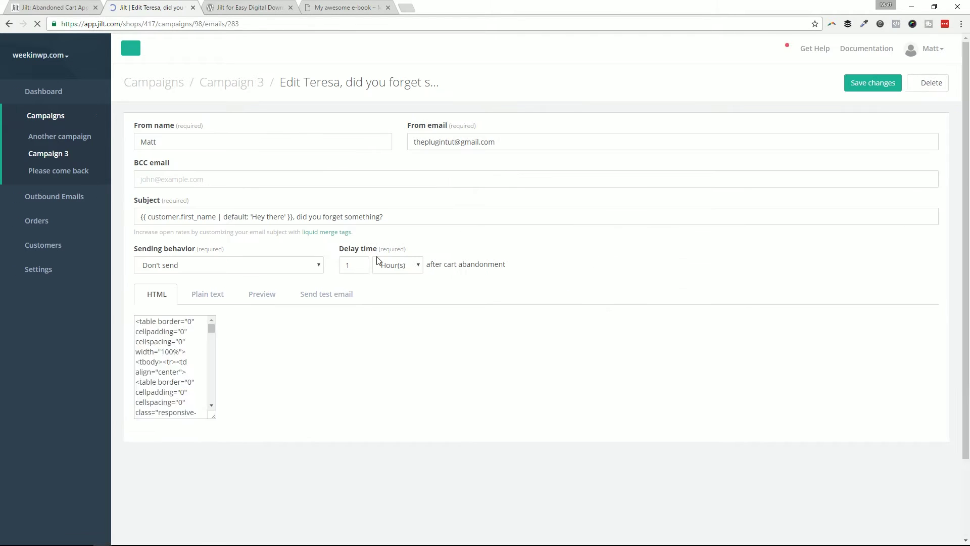
left_click(262, 294)
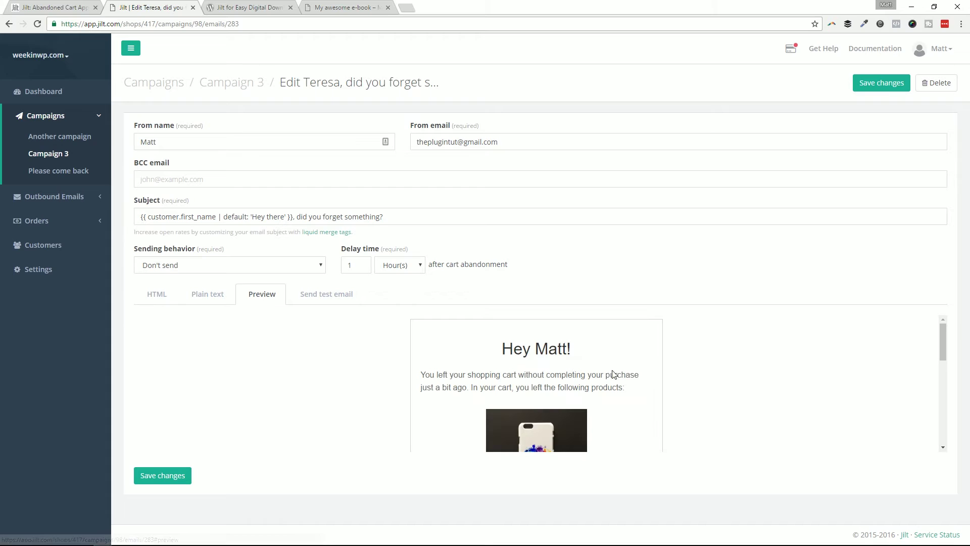
scroll(636, 373, "down", 2)
scroll(513, 364, "up", 2)
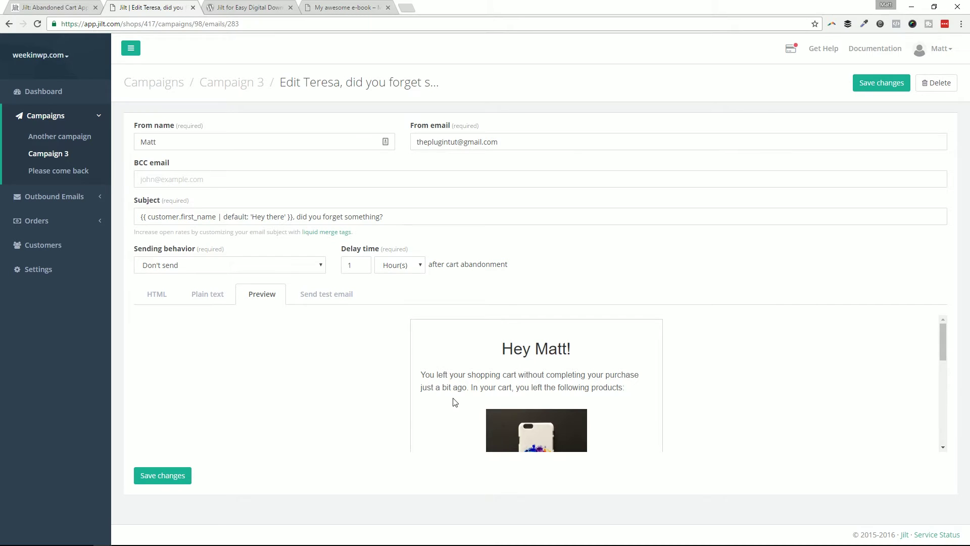
scroll(606, 394, "down", 3)
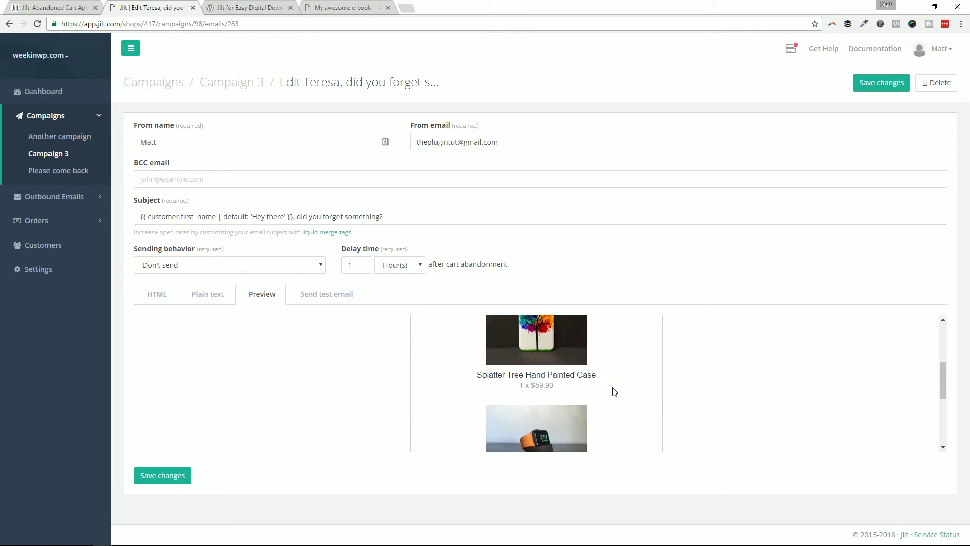
scroll(568, 352, "down", 2)
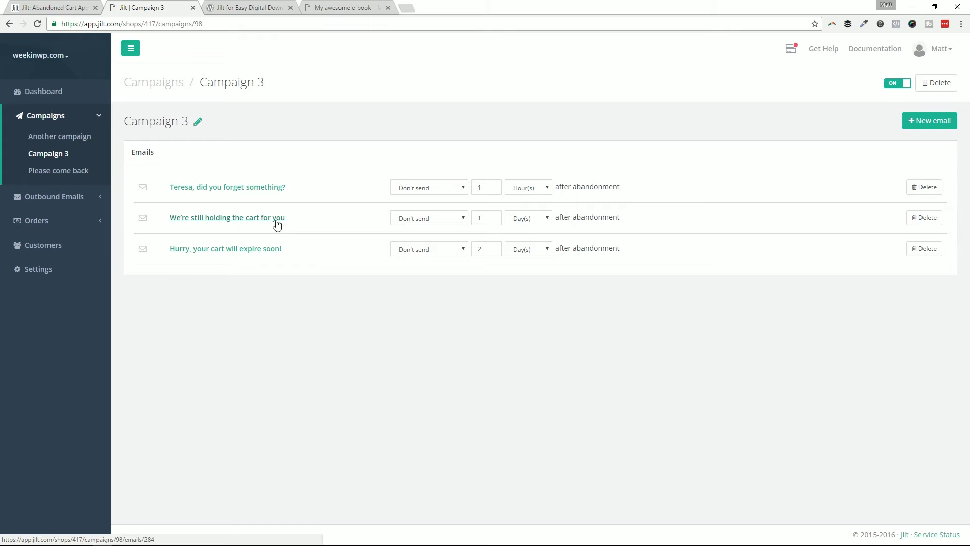
Step: Inspect the first two emails' sending options, leaving the first email's behaviour unchanged
left_click(445, 219)
left_click(448, 203)
left_click(429, 190)
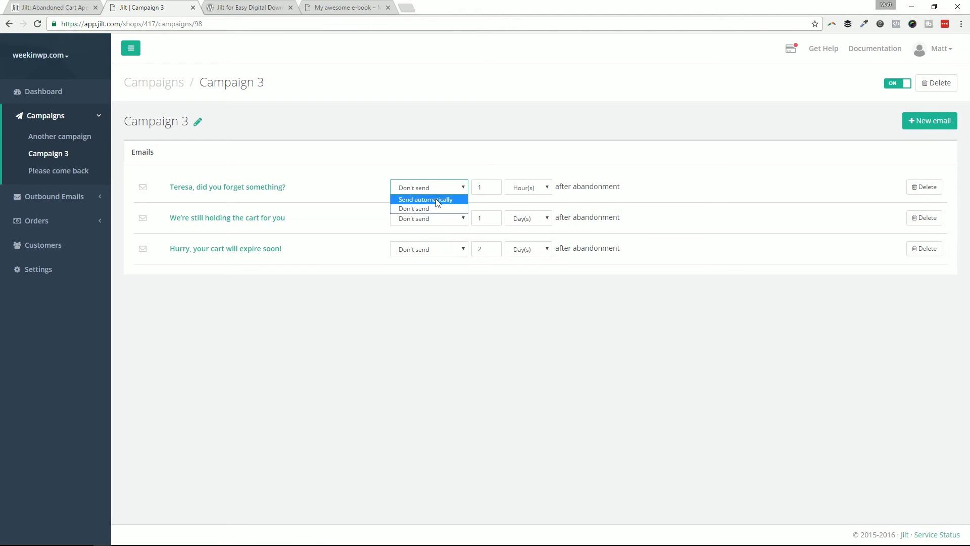
left_click(353, 219)
left_click(432, 190)
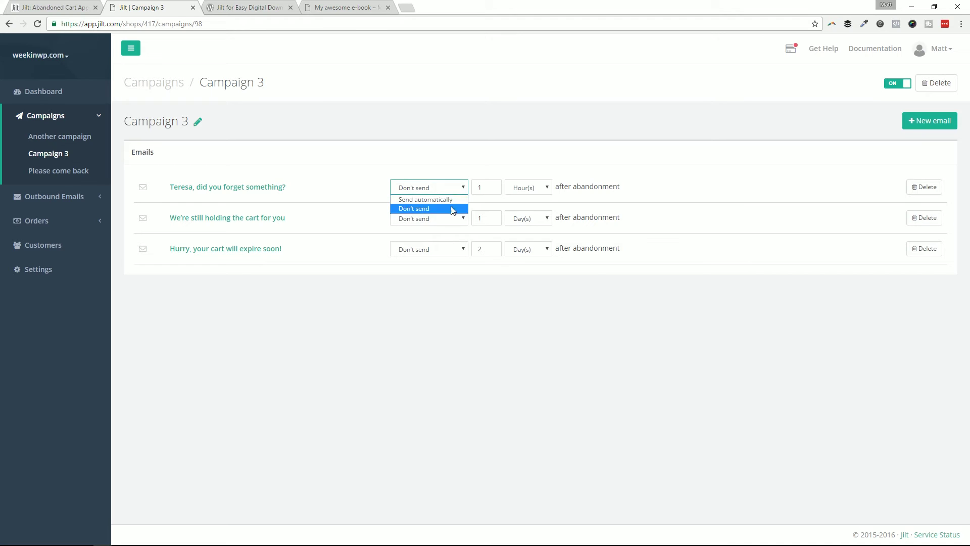
left_click(374, 238)
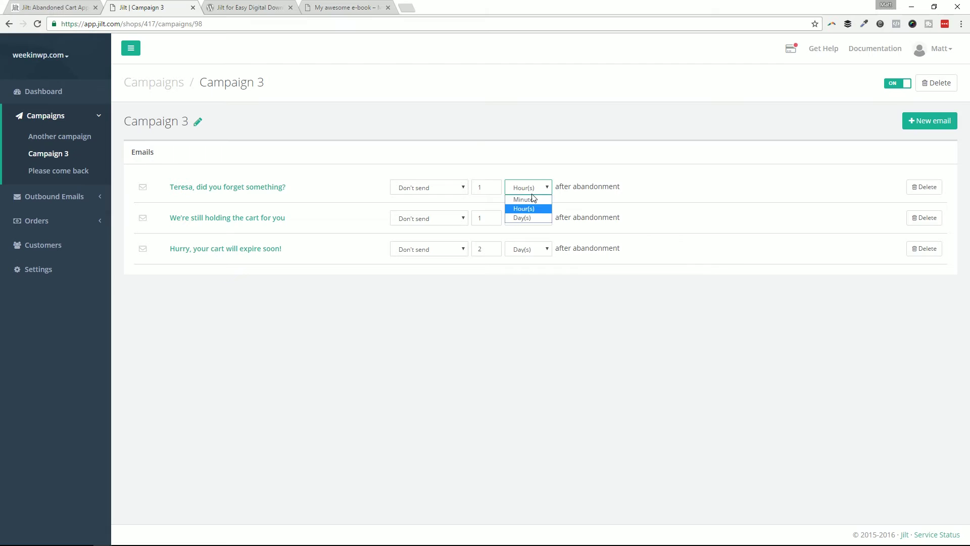
Step: Switch the first email's delay unit to Minutes and raise its value
left_click(532, 199)
left_click(492, 185)
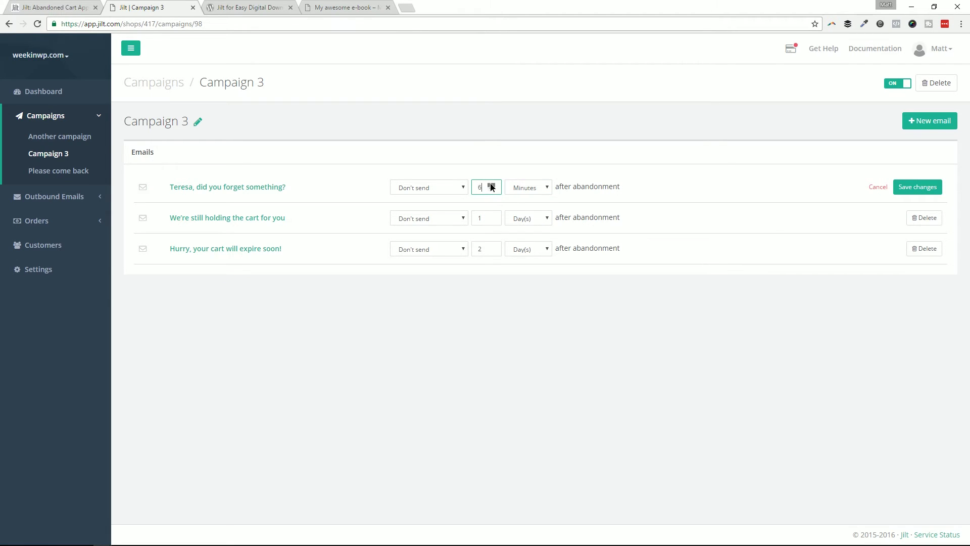
left_click(490, 185)
Step: Open the Outbound Emails report and check its campaign filter options without choosing one
left_click(92, 198)
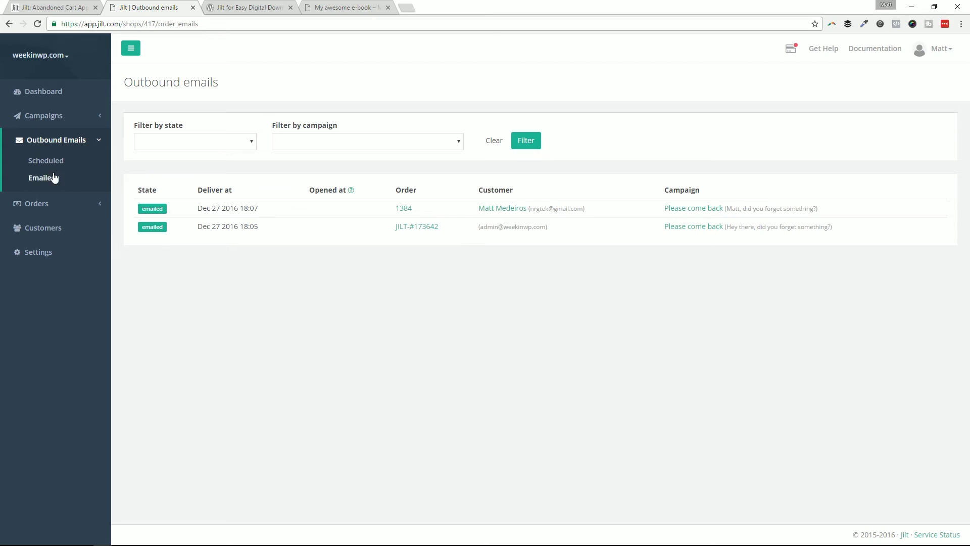
left_click(322, 141)
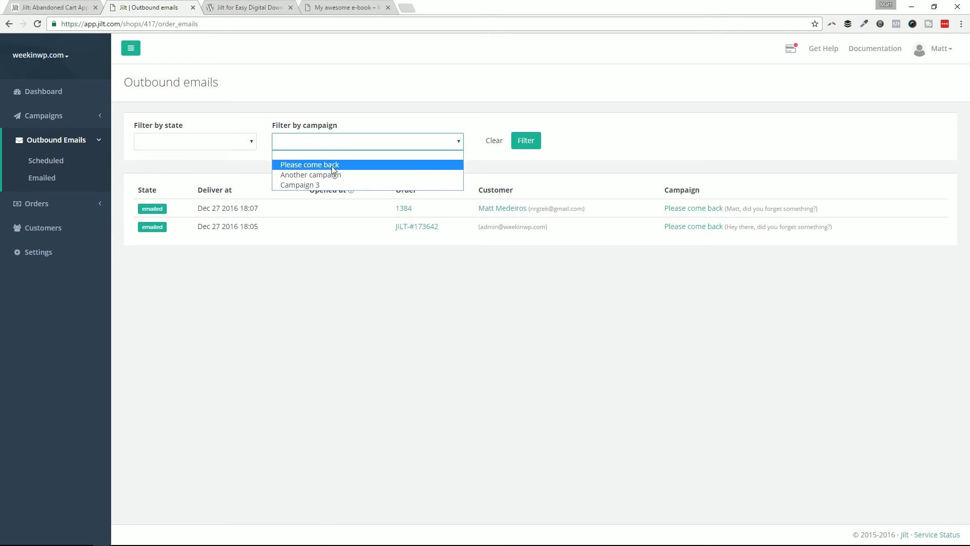
left_click(188, 130)
Step: View the Orders report filtered to Abandoned, then Recovered, then Abandoned orders again
left_click(60, 208)
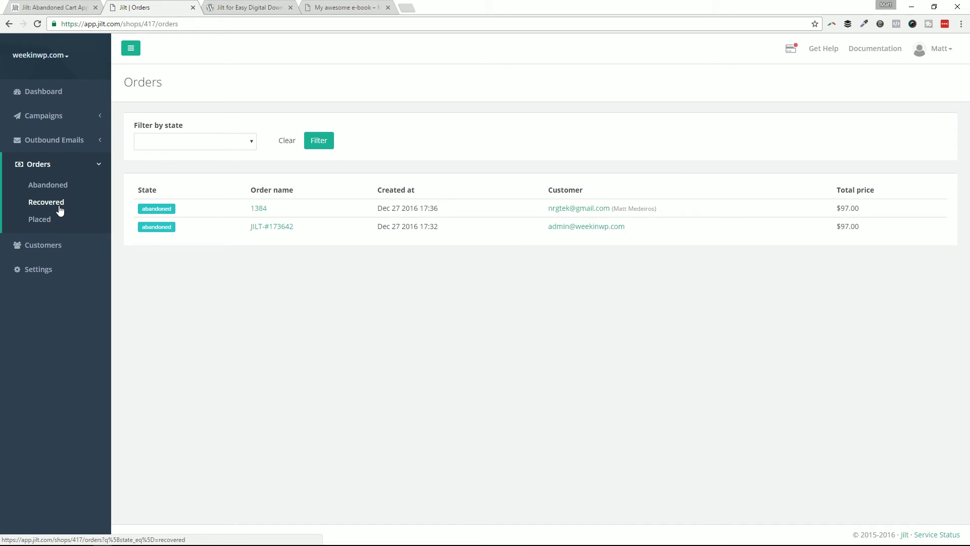
left_click(63, 186)
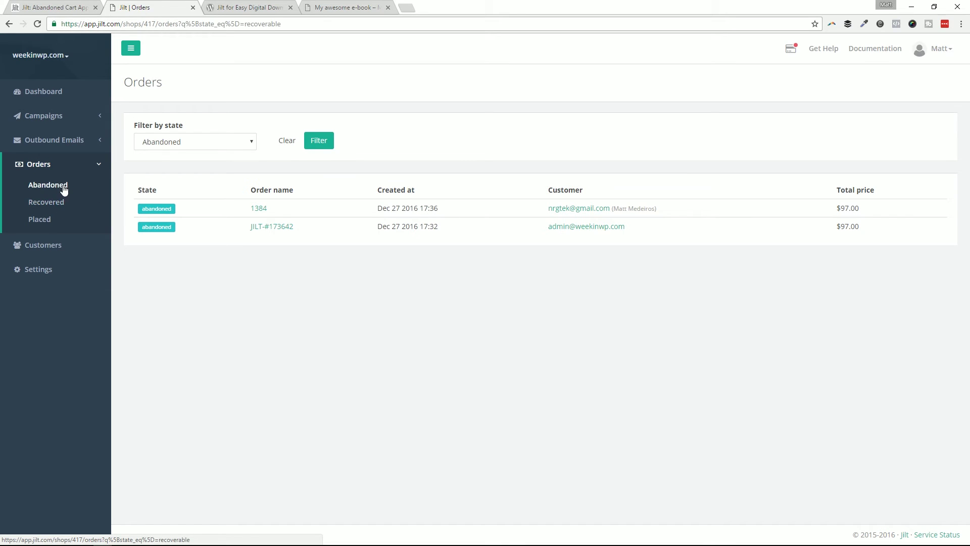
left_click(61, 201)
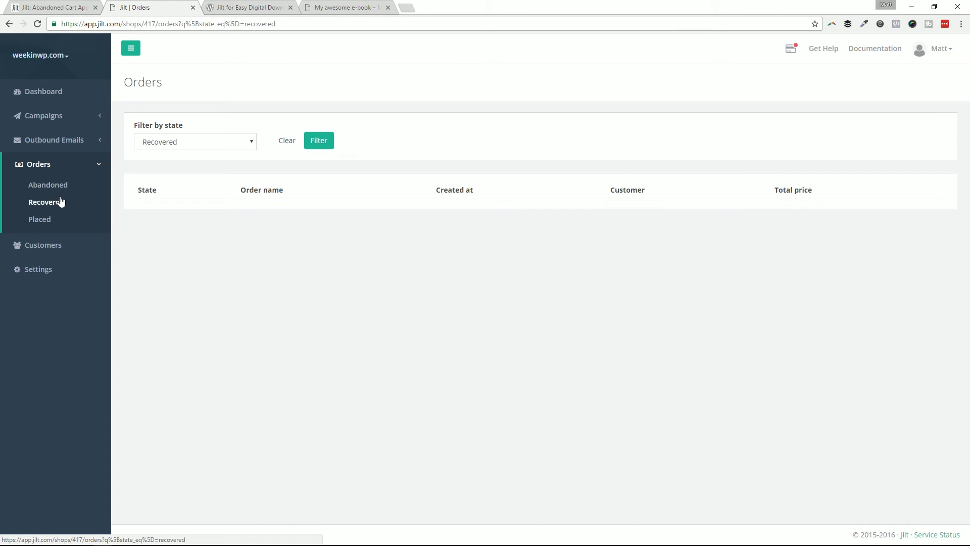
left_click(46, 185)
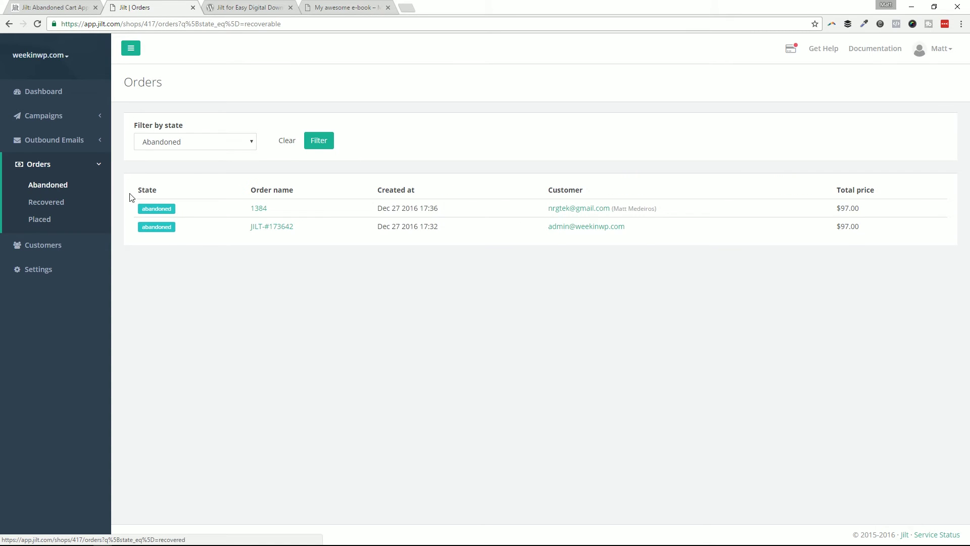
Step: Review the recovery Dashboard, then return via Campaigns to the Outbound Emails report
left_click(66, 100)
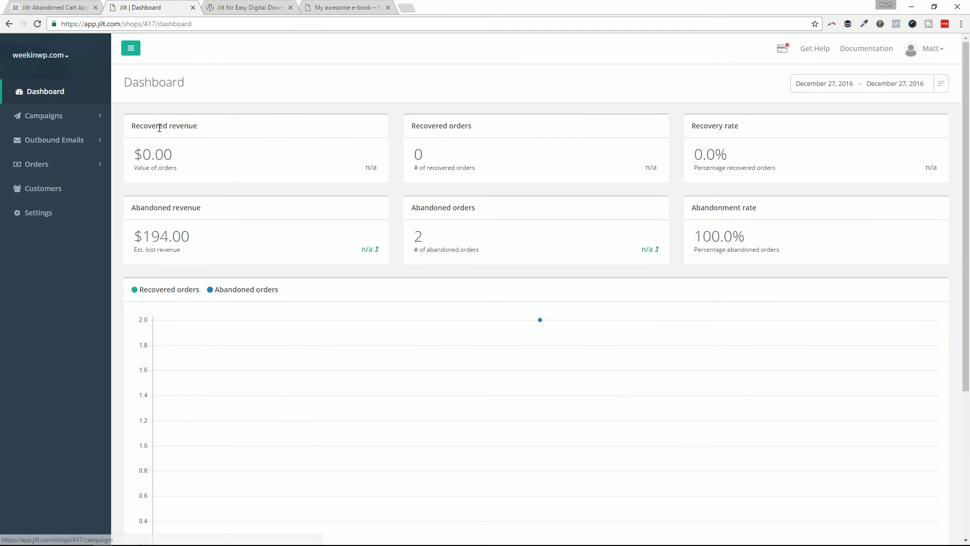
left_click(429, 256)
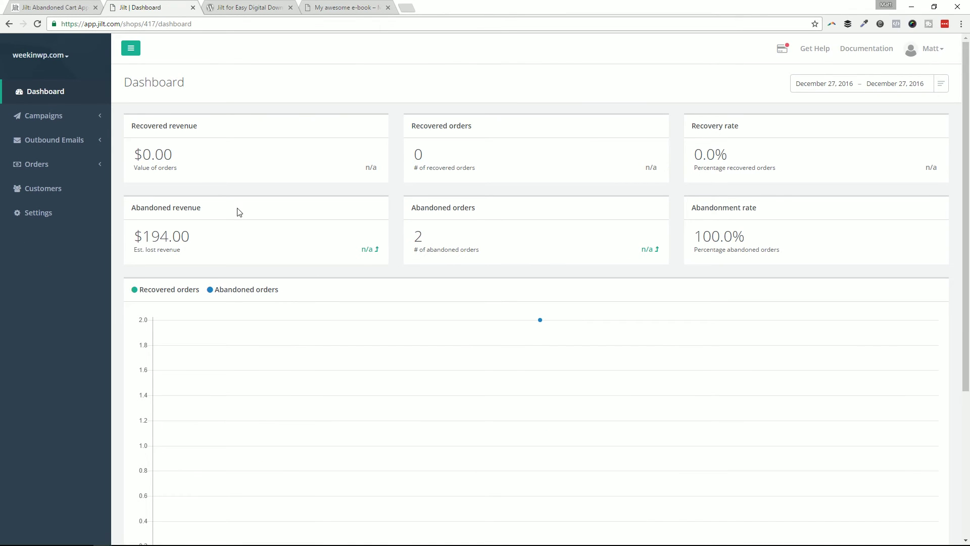
scroll(165, 184, "down", 2)
scroll(165, 185, "up", 3)
left_click(91, 116)
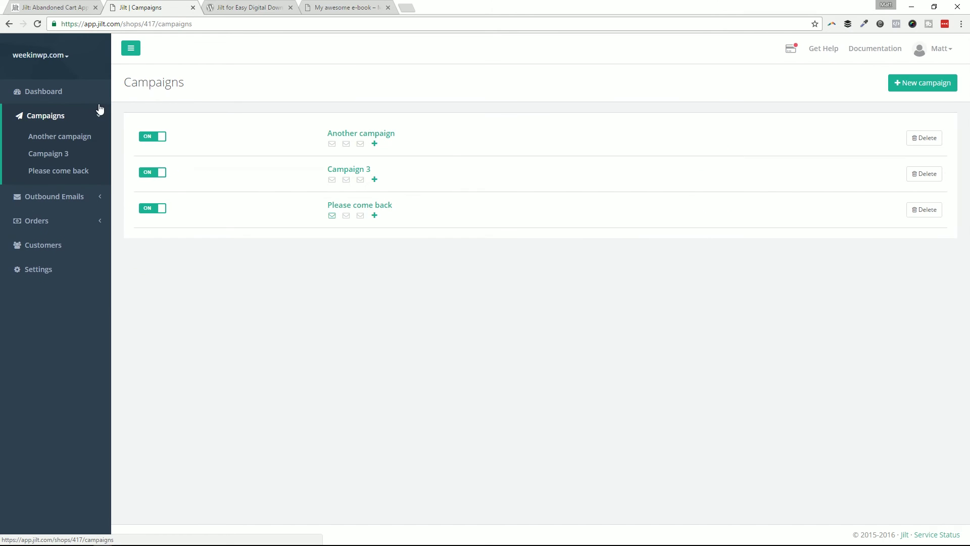
left_click(62, 198)
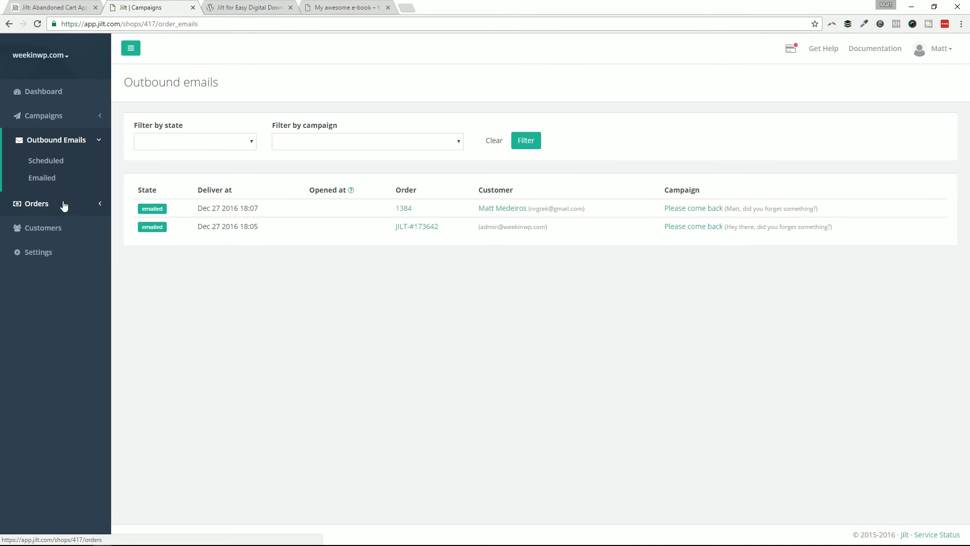